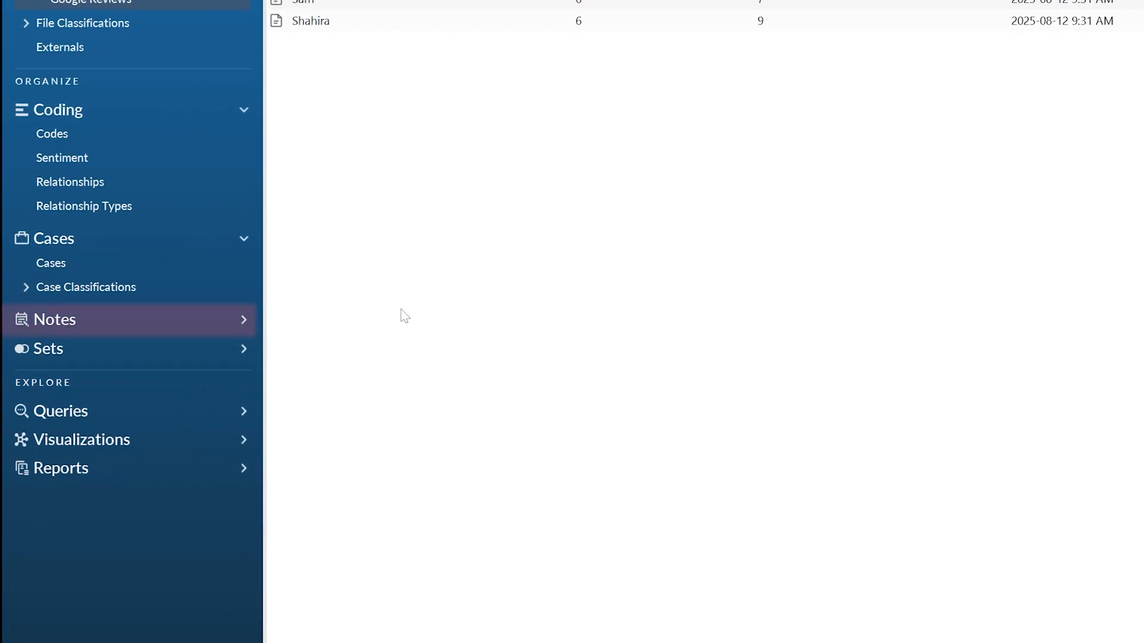
- Open the Memos folder under Notes and dismiss its introductory page
{"action": "left_click", "coordinate": [232, 327]}
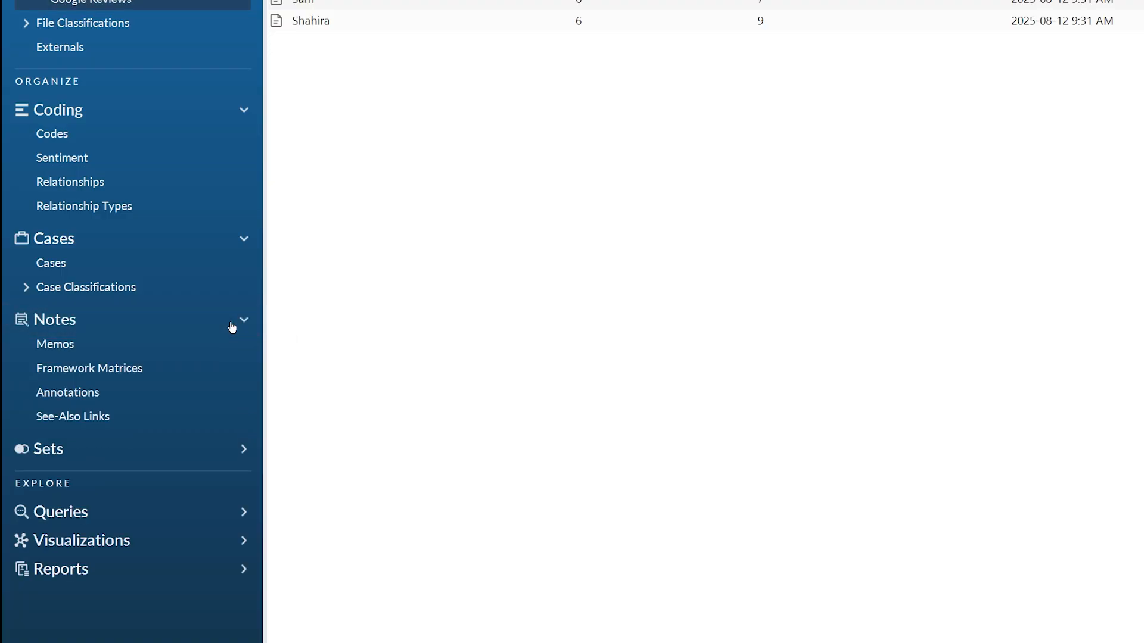
{"action": "left_click", "coordinate": [139, 348]}
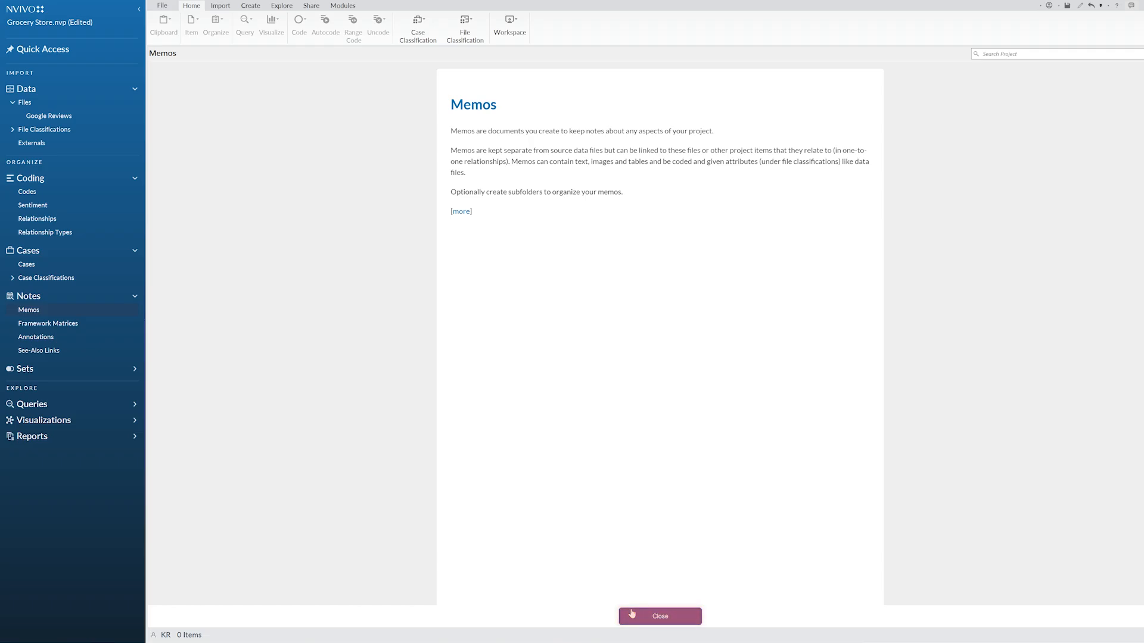
{"action": "left_click", "coordinate": [632, 613]}
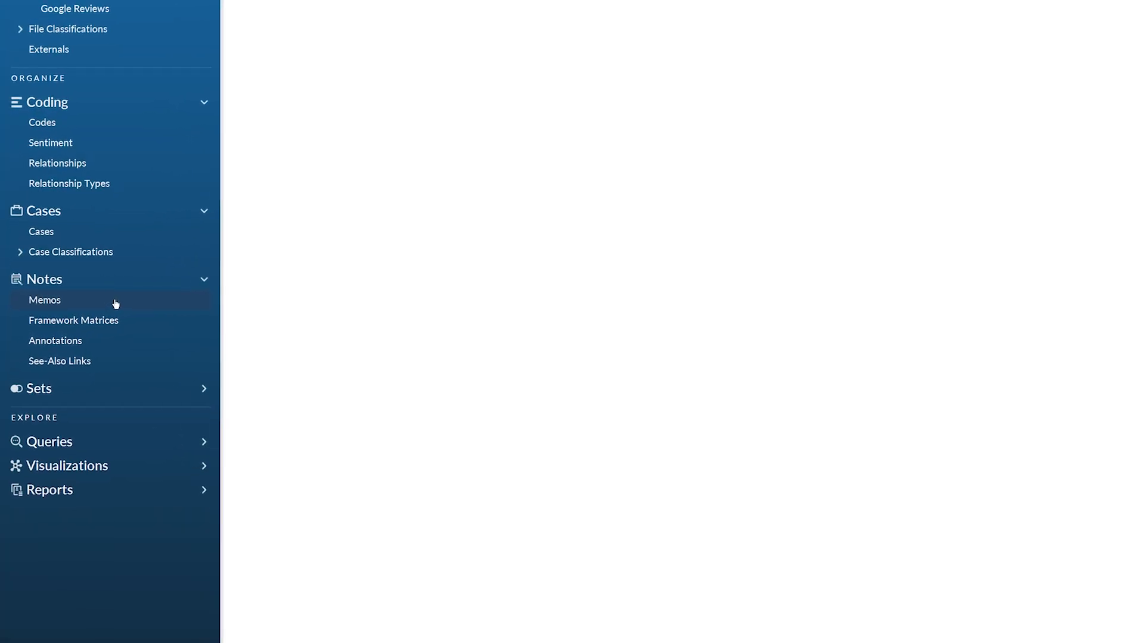
- Create a new memo named "Project Methodology" in the Memos folder
{"action": "right_click", "coordinate": [134, 300]}
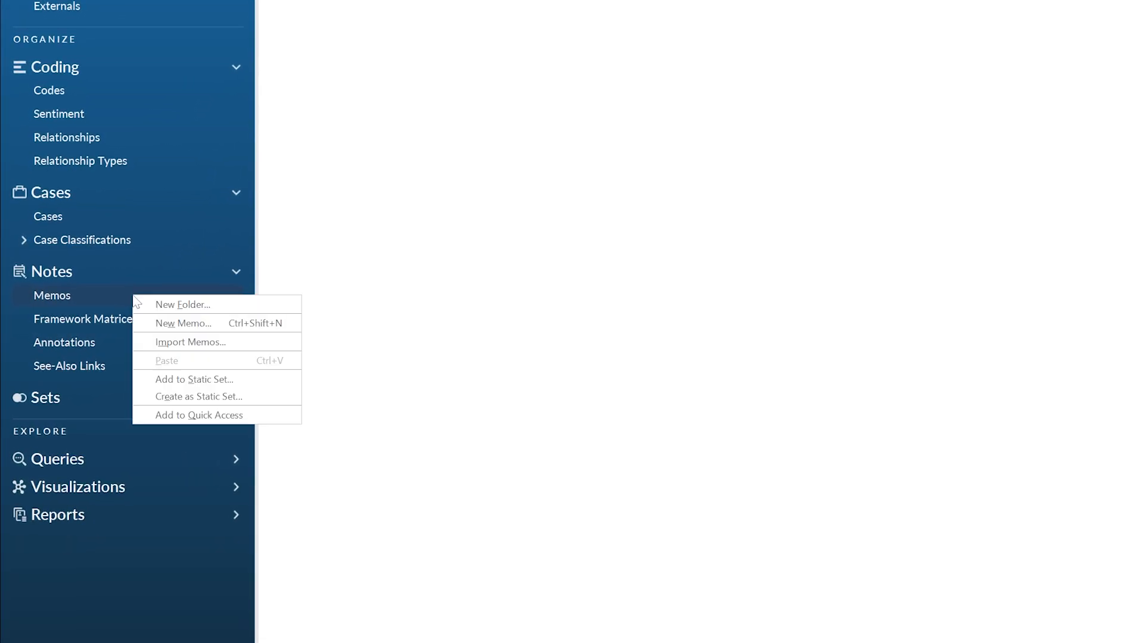
{"action": "left_click", "coordinate": [197, 329]}
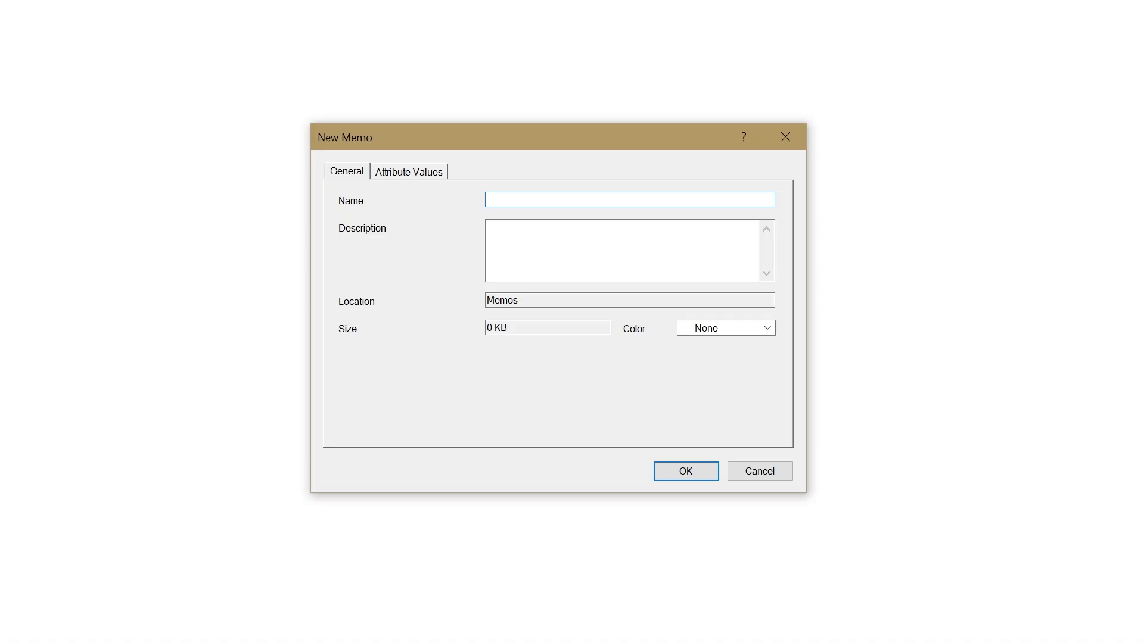
{"action": "type", "text": "Project Methodology"}
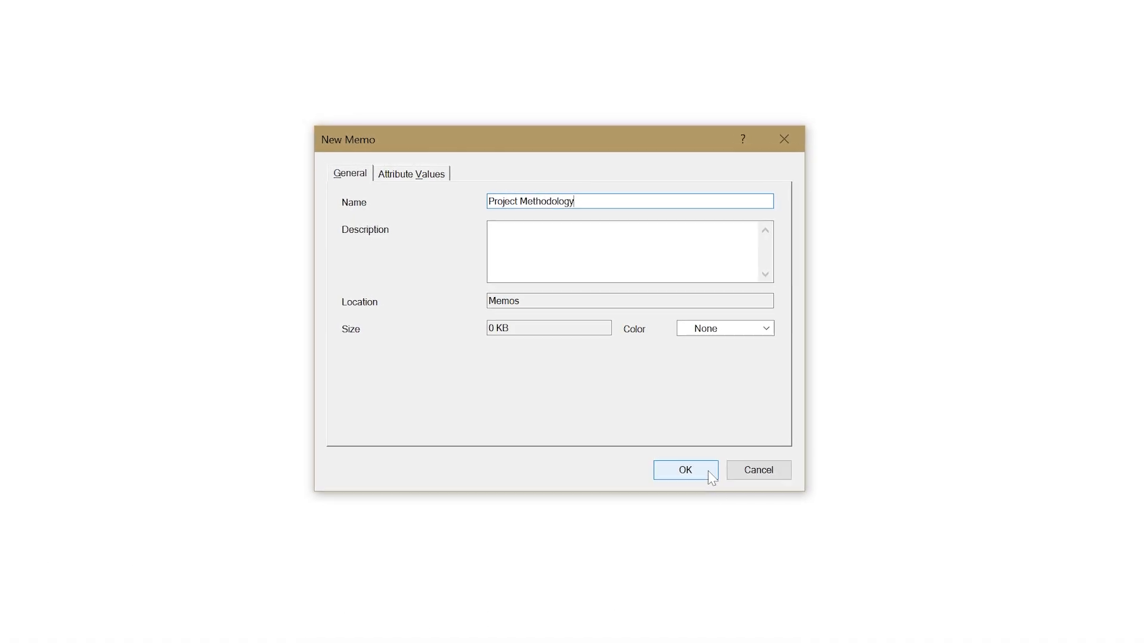
{"action": "left_click", "coordinate": [709, 472]}
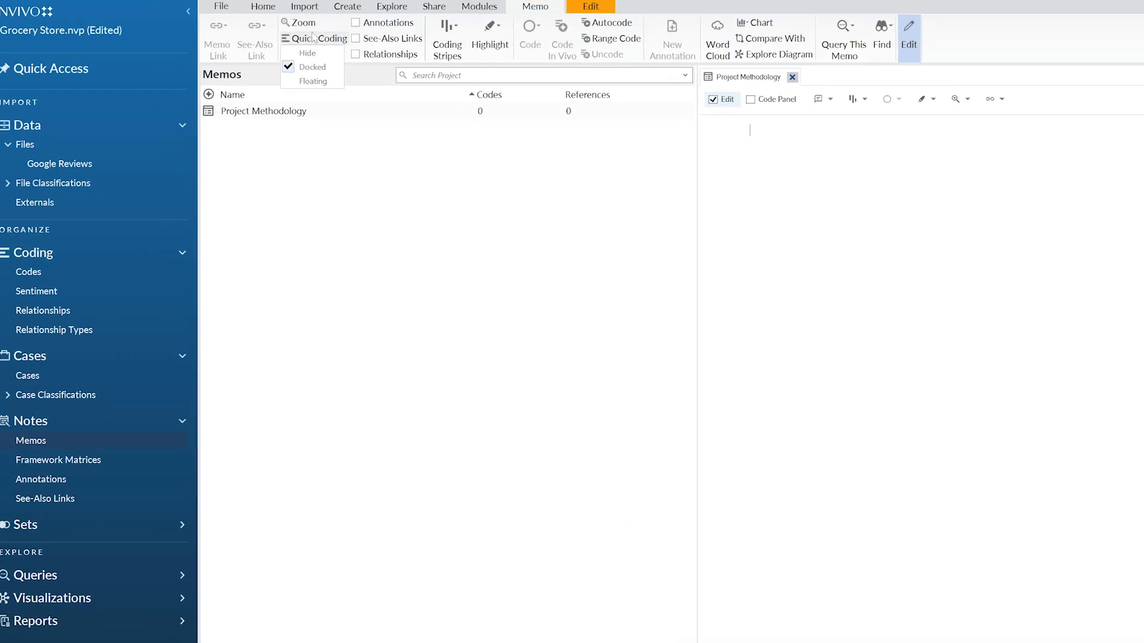
- Look at the import sources offered for notes and email
{"action": "left_click", "coordinate": [224, 9]}
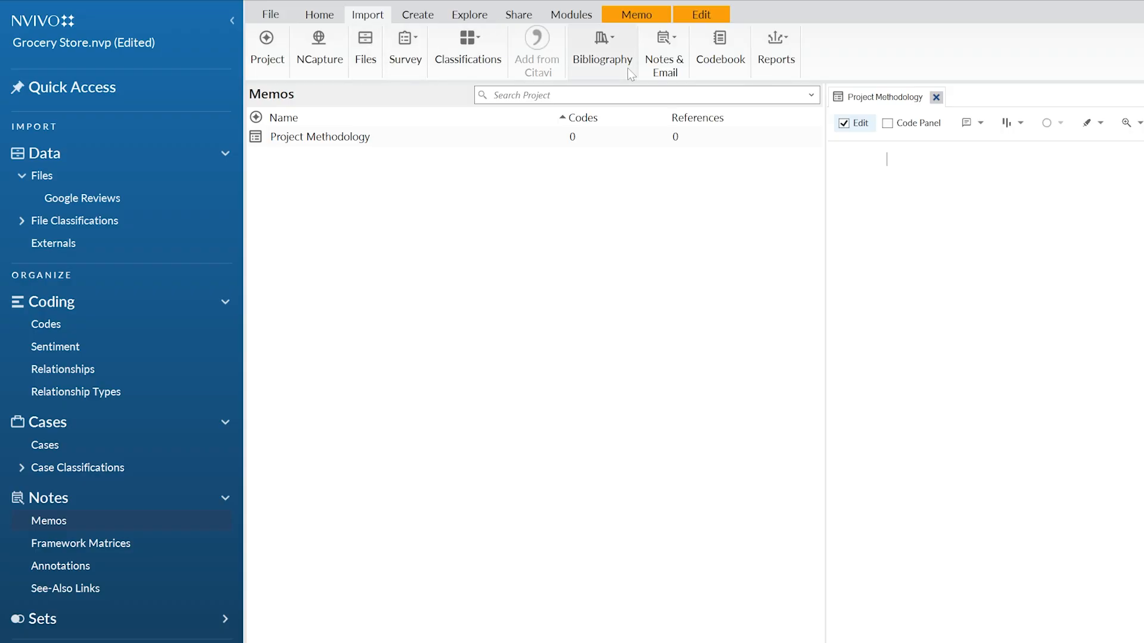
{"action": "left_click", "coordinate": [668, 64]}
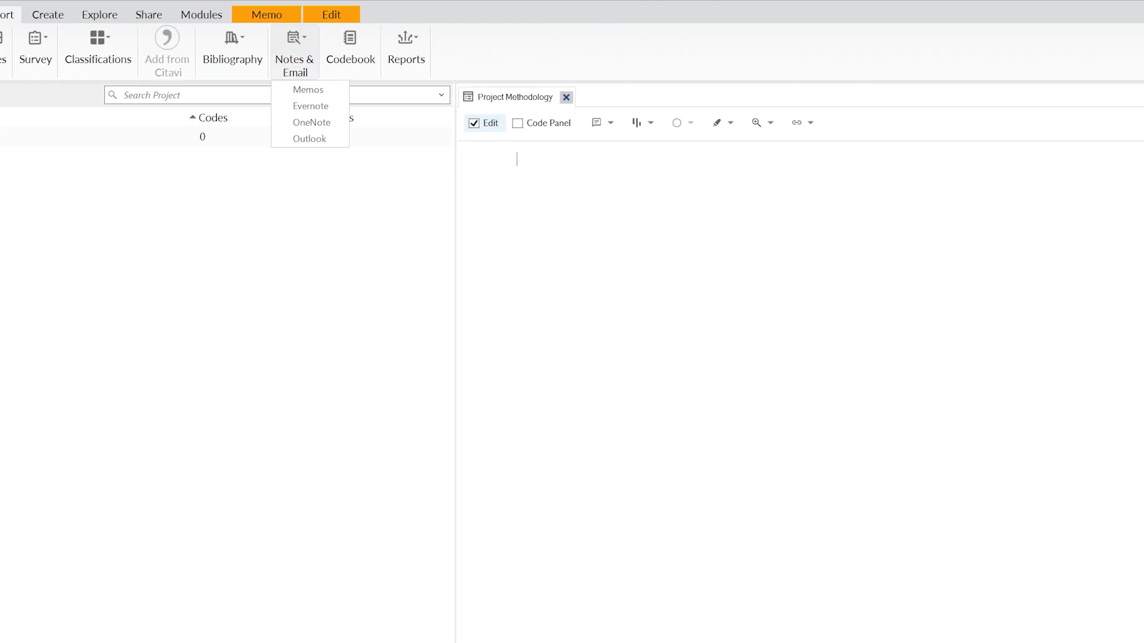
{"action": "key", "text": "Escape"}
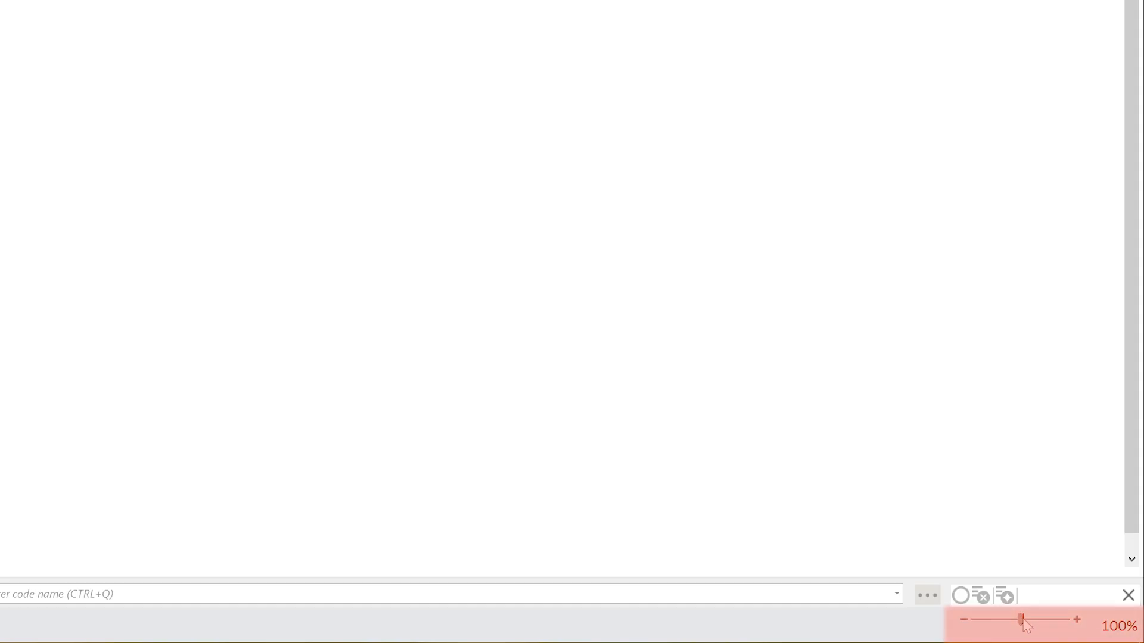
- Write "I've decided that I will code concepts seperately if they're divided by another concept." in the memo, turn off editing and close it
{"action": "left_click_drag", "start_coordinate": [1023, 621], "coordinate": [1030, 620]}
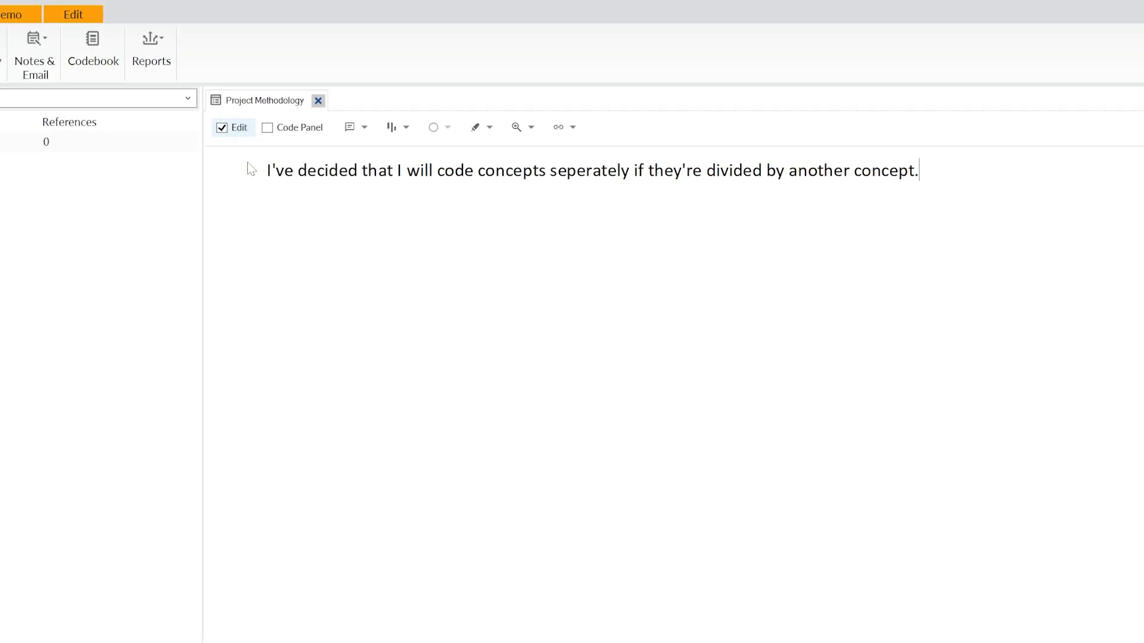
{"action": "left_click", "coordinate": [213, 136]}
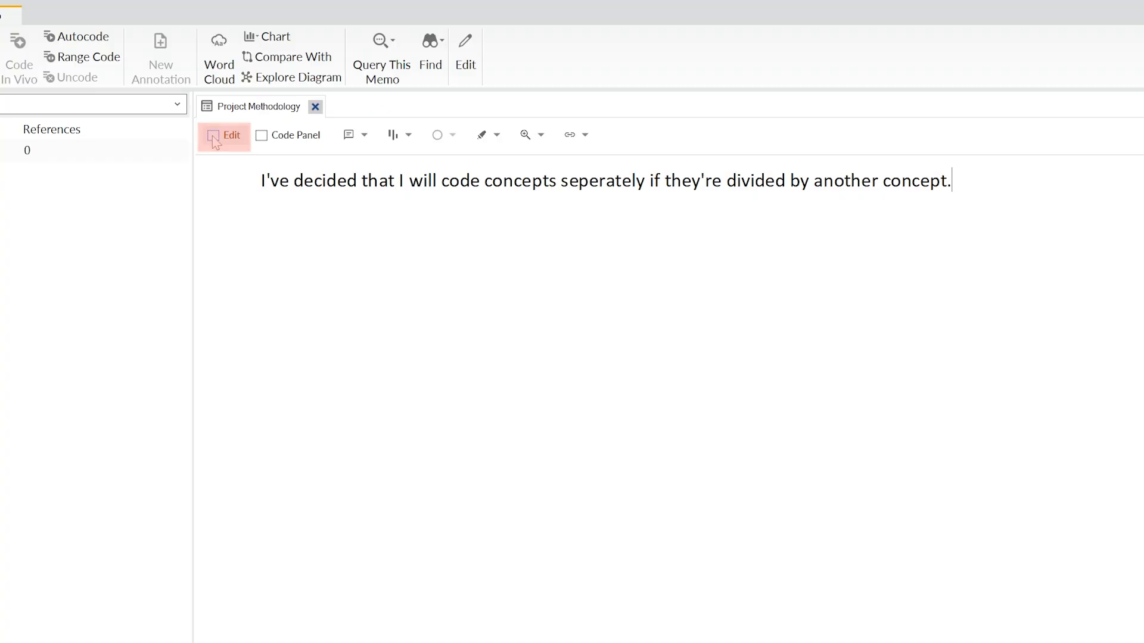
{"action": "left_click", "coordinate": [315, 107]}
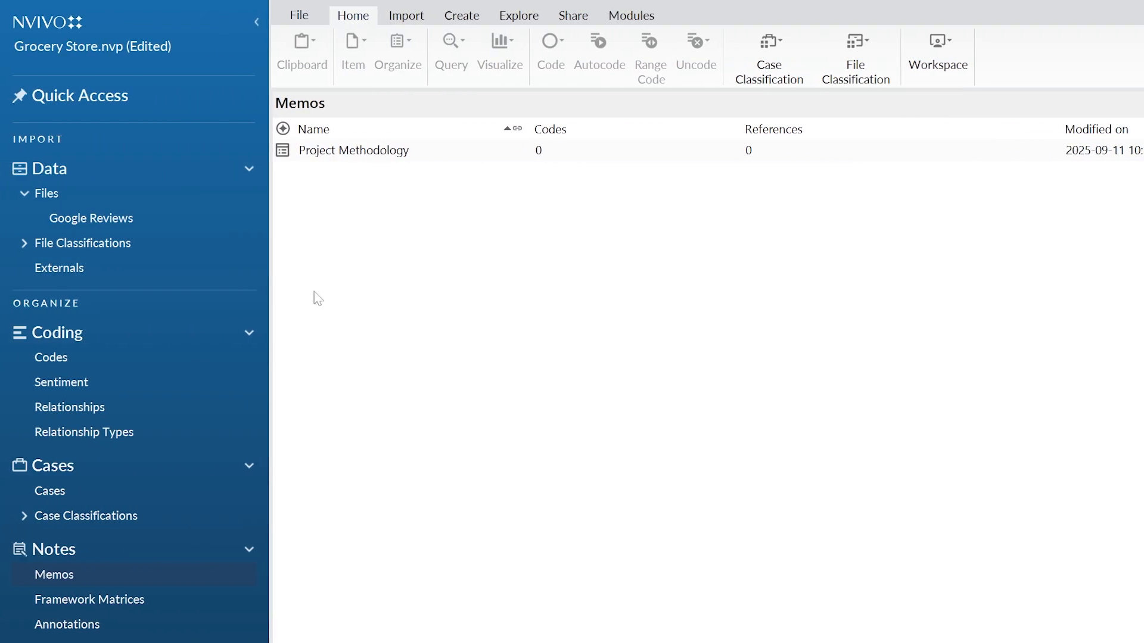
- Compare the items in the Google Reviews folder with the Memos folder, ending on Google Reviews
{"action": "left_click", "coordinate": [184, 226]}
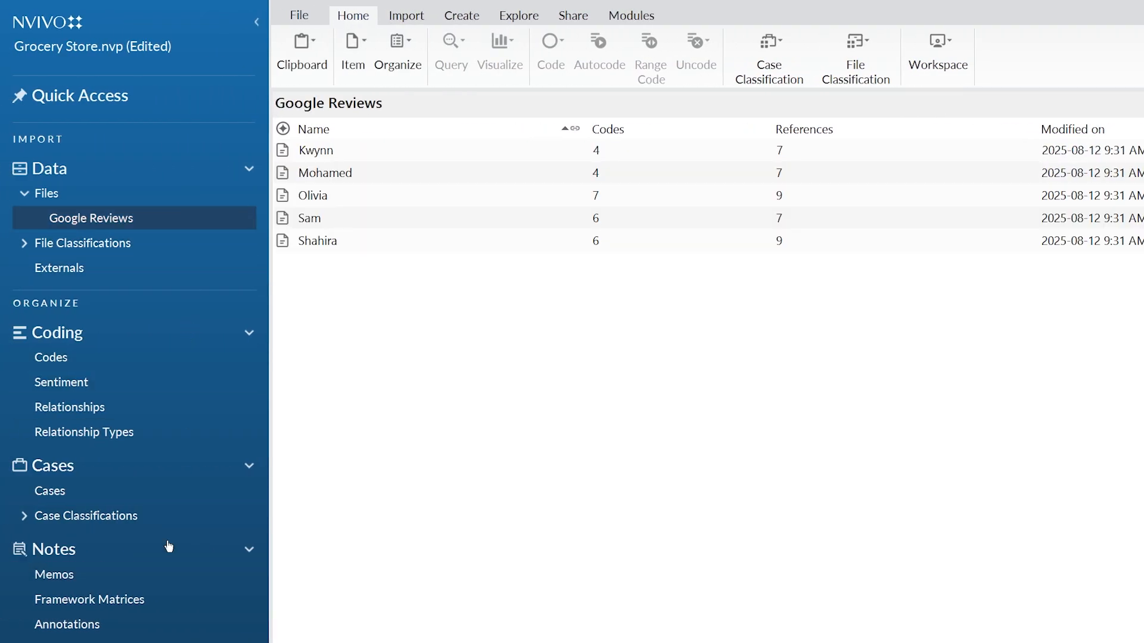
{"action": "left_click", "coordinate": [158, 580]}
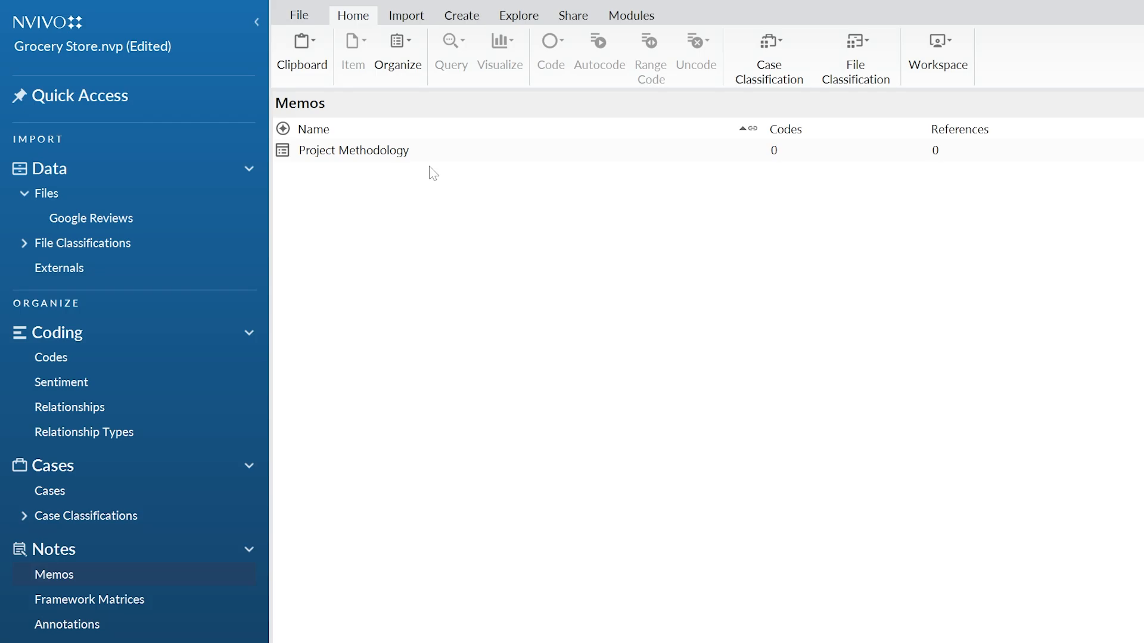
{"action": "left_click", "coordinate": [174, 228]}
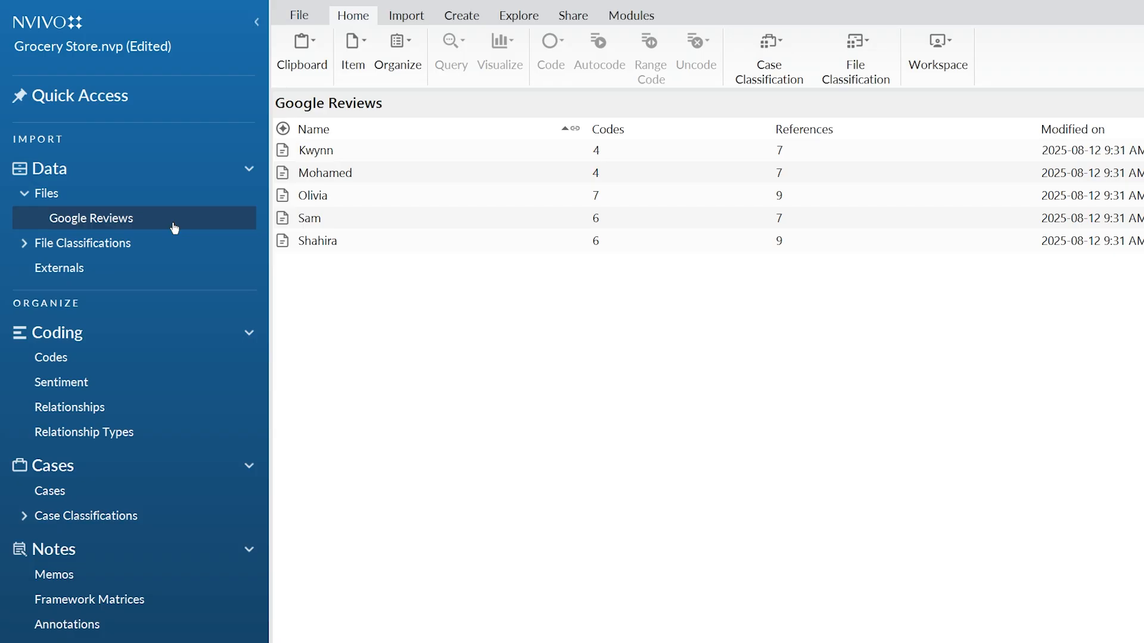
- Link the first file in Google Reviews to a new memo named after the reviewer
{"action": "right_click", "coordinate": [341, 153]}
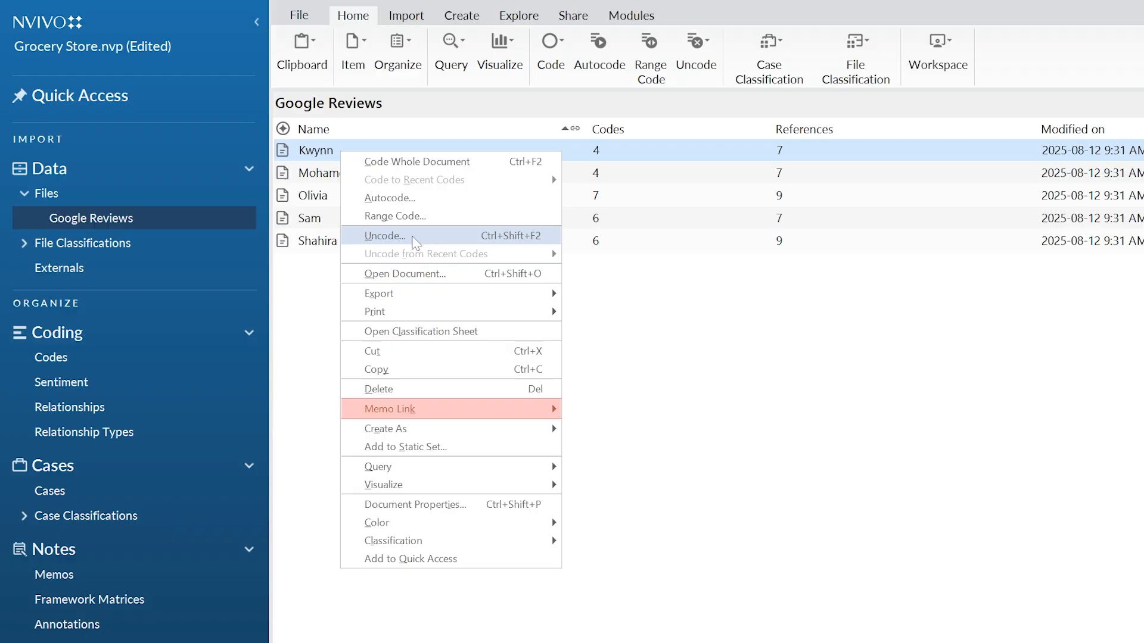
{"action": "mouse_move", "coordinate": [471, 415]}
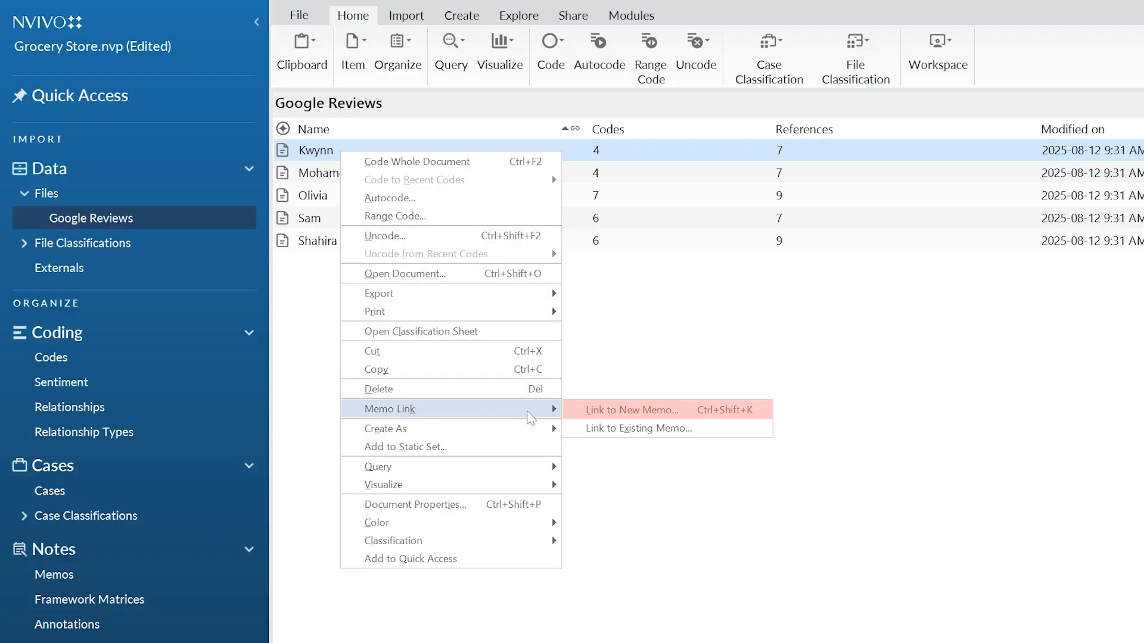
{"action": "left_click", "coordinate": [580, 412]}
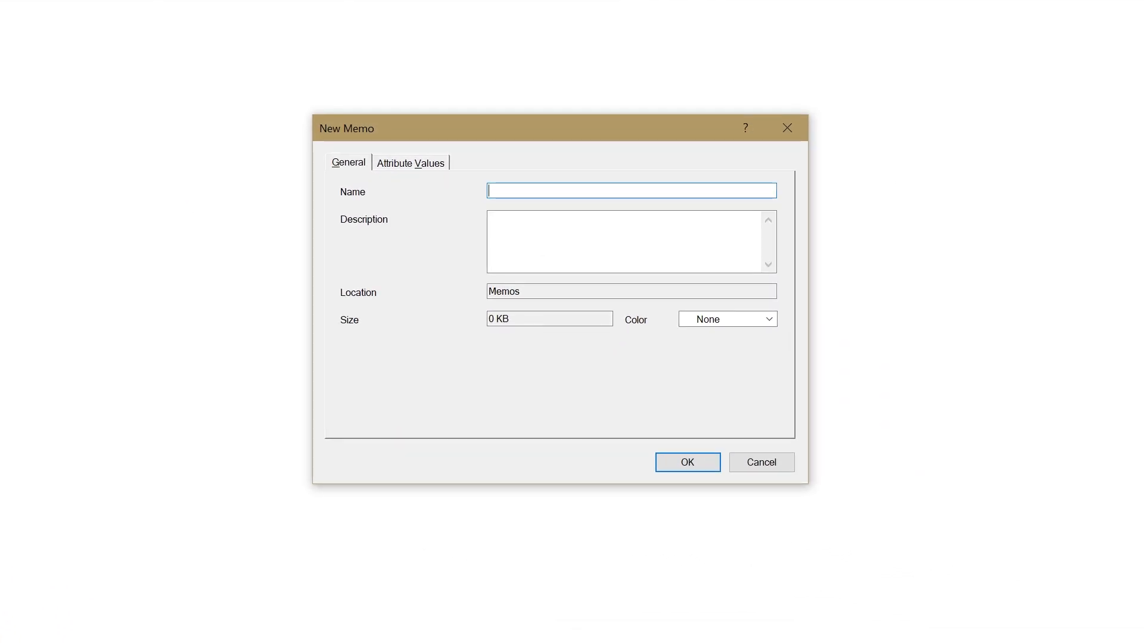
{"action": "type", "text": "Kwynn"}
{"action": "left_click", "coordinate": [704, 465]}
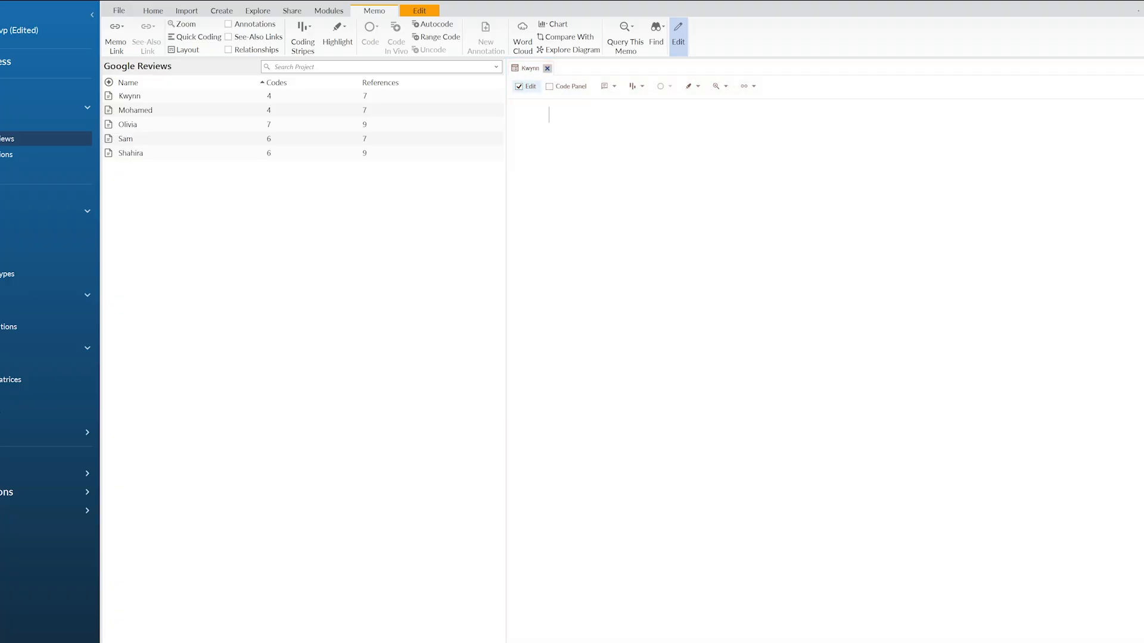
- Note in the linked memo that this reviewer "seems to be the only person who got a response - is this significant?" and close it
{"action": "type", "text": "Kwynn seems to be the only per"}
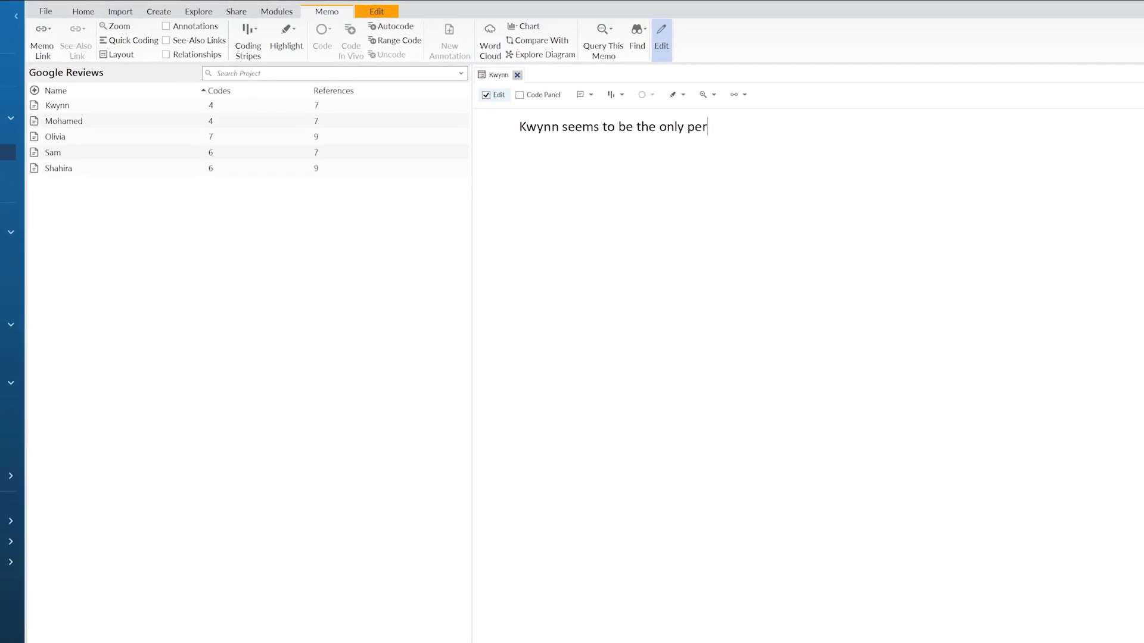
{"action": "type", "text": "son who got a response - i"}
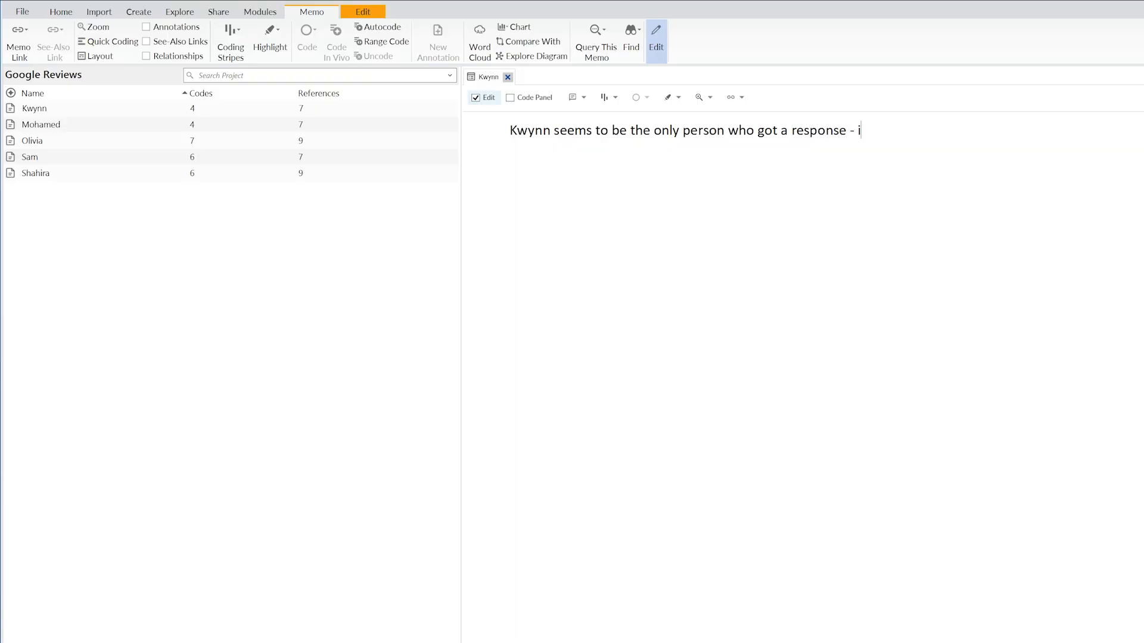
{"action": "type", "text": "s this significant?"}
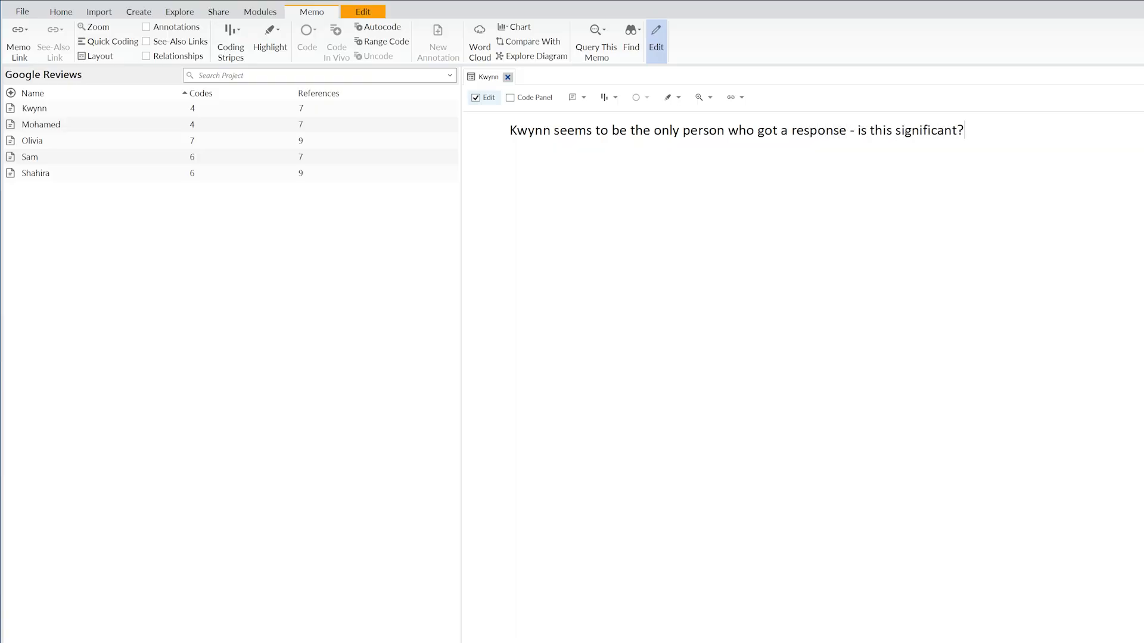
{"action": "left_click", "coordinate": [508, 77]}
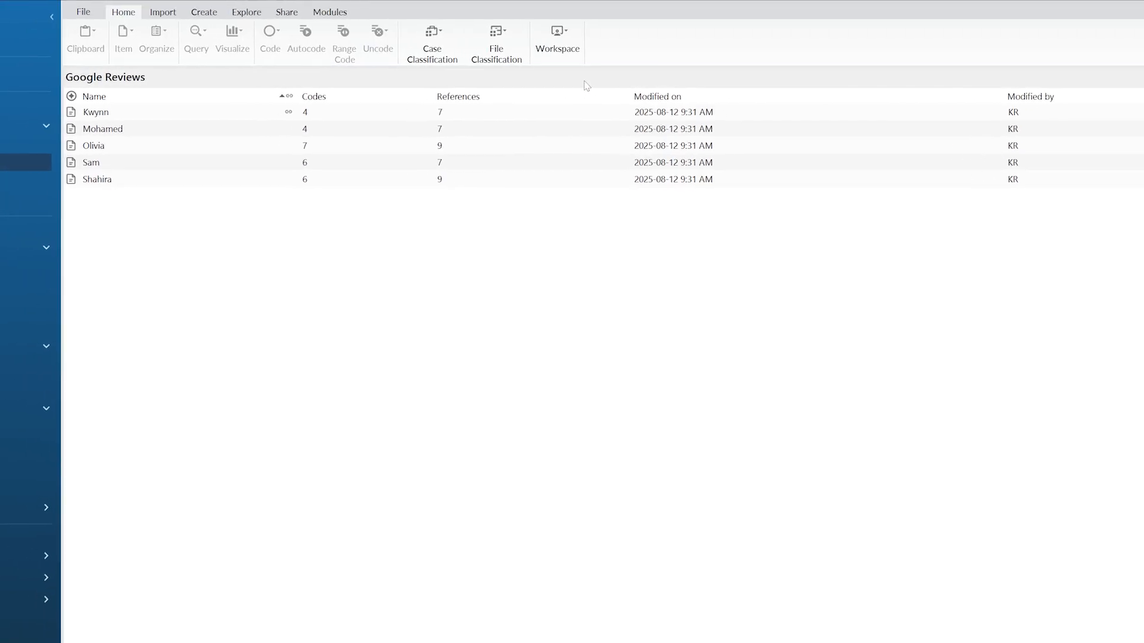
- Check the memo link markers in the Memos list and in the Google Reviews list
{"action": "left_click", "coordinate": [129, 463]}
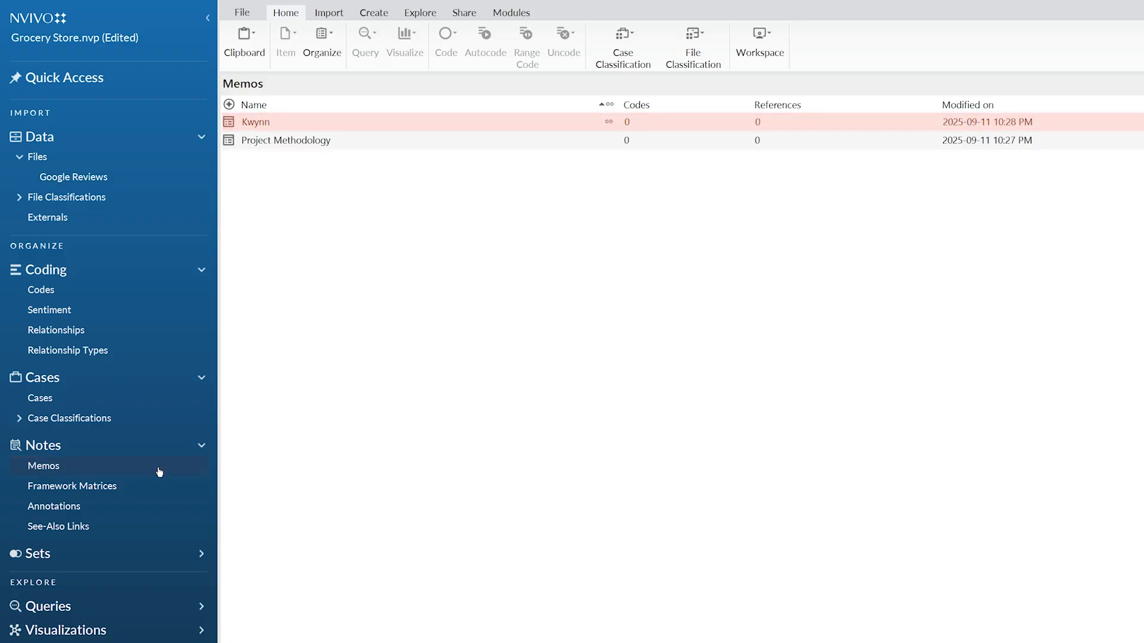
{"action": "left_click", "coordinate": [158, 188]}
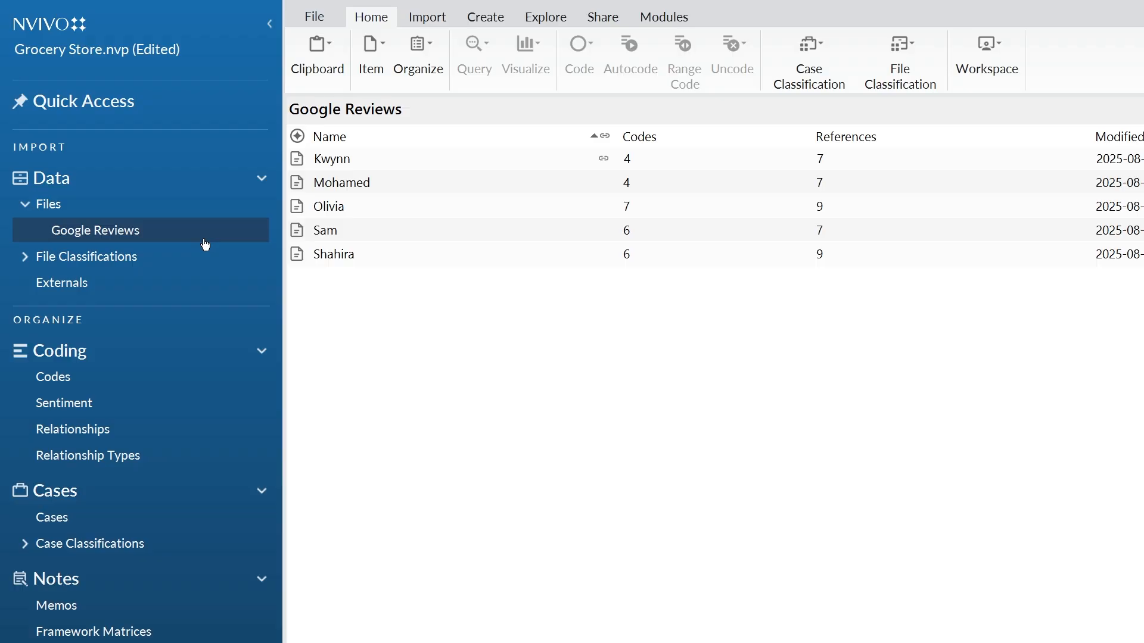
- Open a new Text Search query from the project exploration tools
{"action": "left_click", "coordinate": [550, 23]}
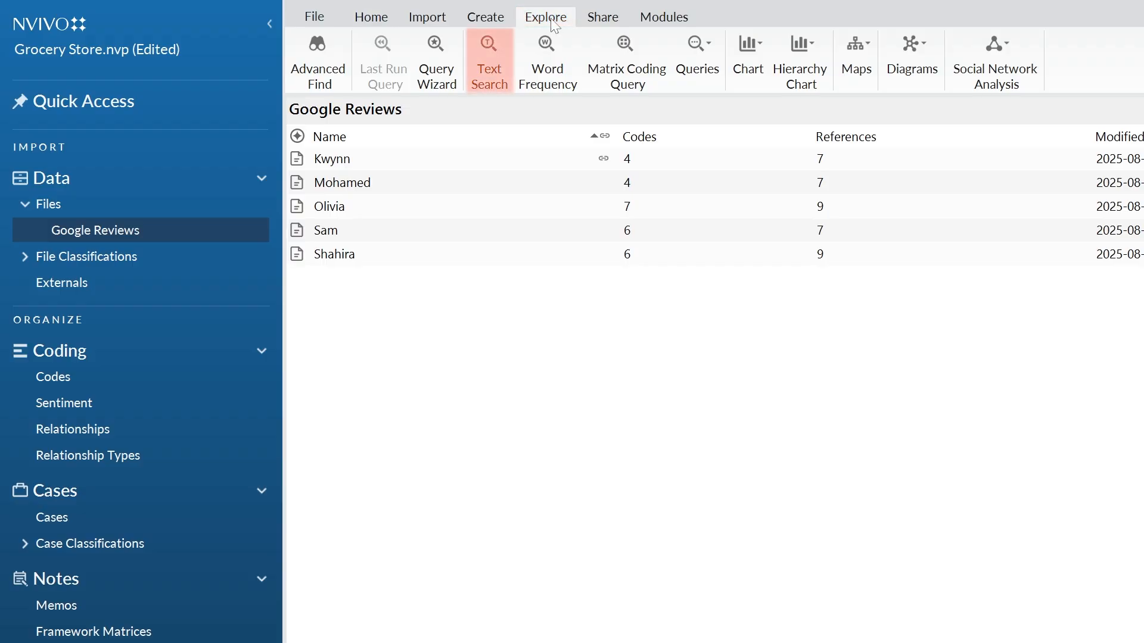
{"action": "left_click", "coordinate": [497, 66]}
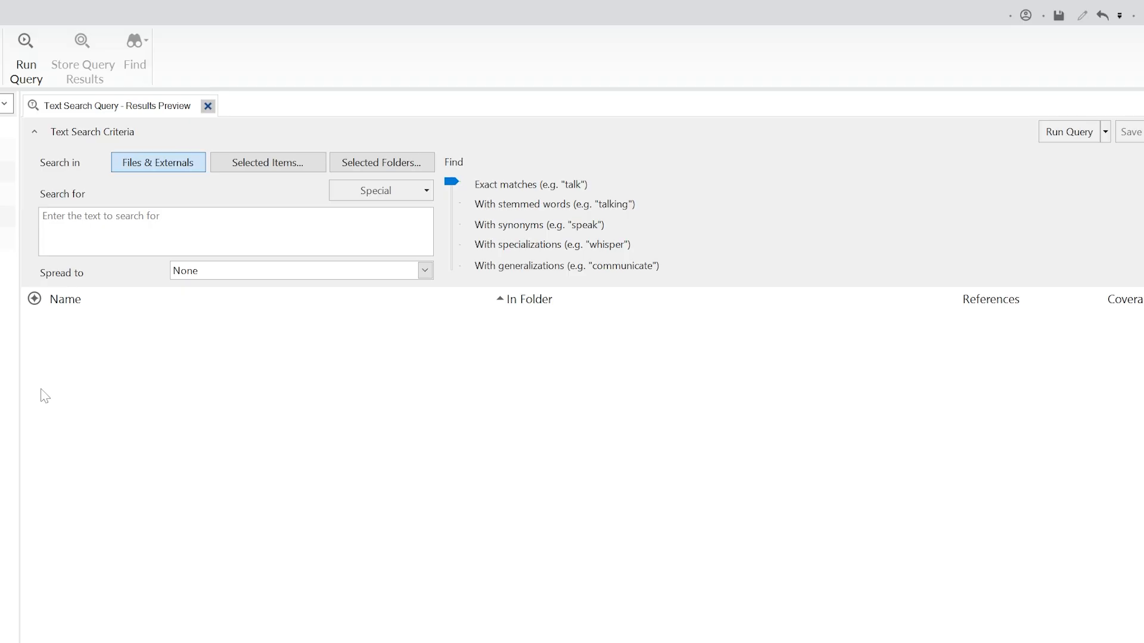
{"action": "left_click", "coordinate": [296, 170]}
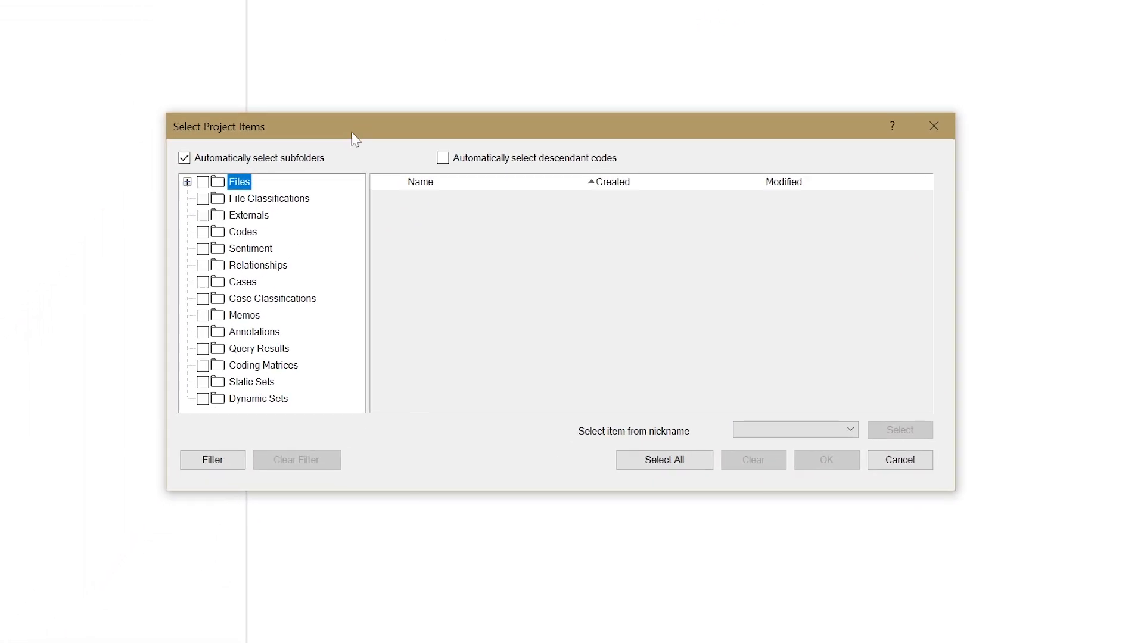
{"action": "left_click", "coordinate": [203, 182]}
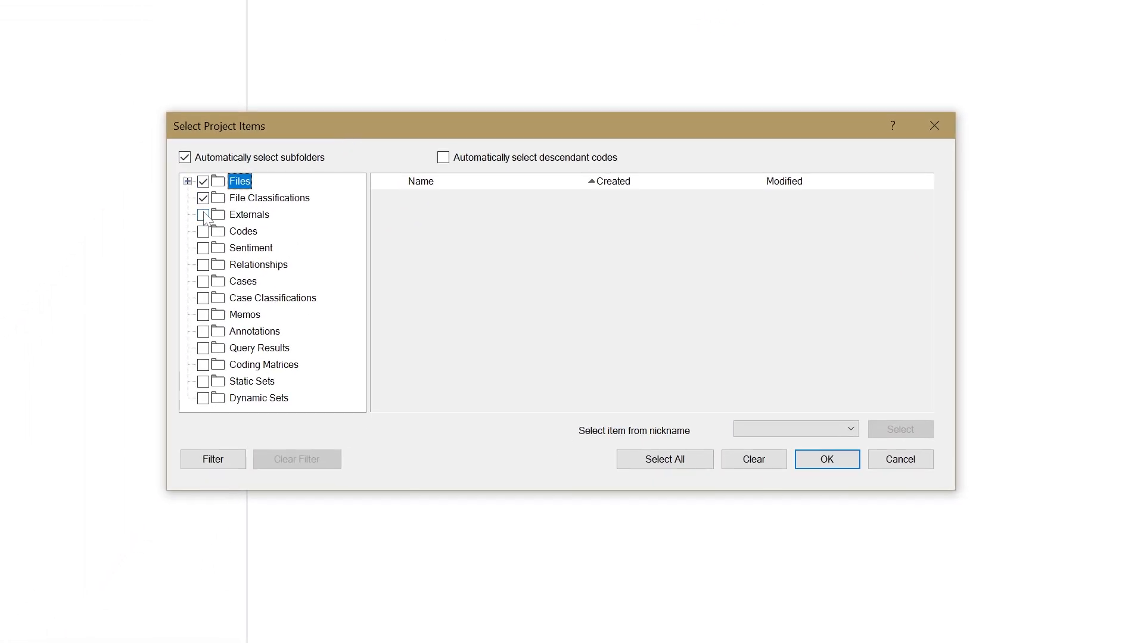
{"action": "left_click", "coordinate": [188, 182]}
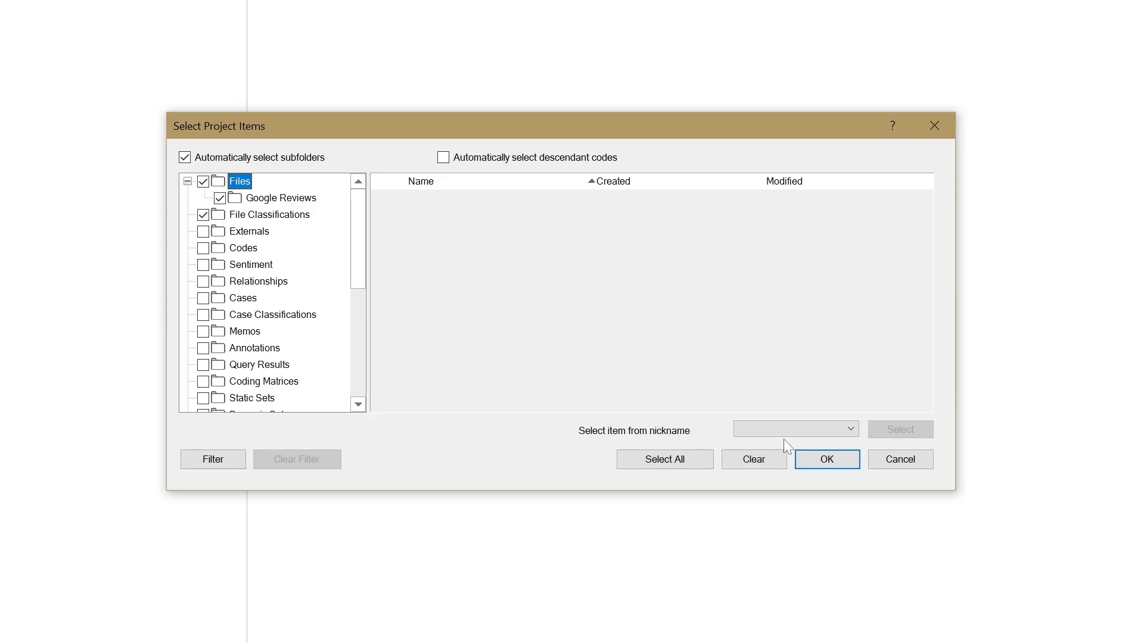
{"action": "left_click", "coordinate": [901, 460]}
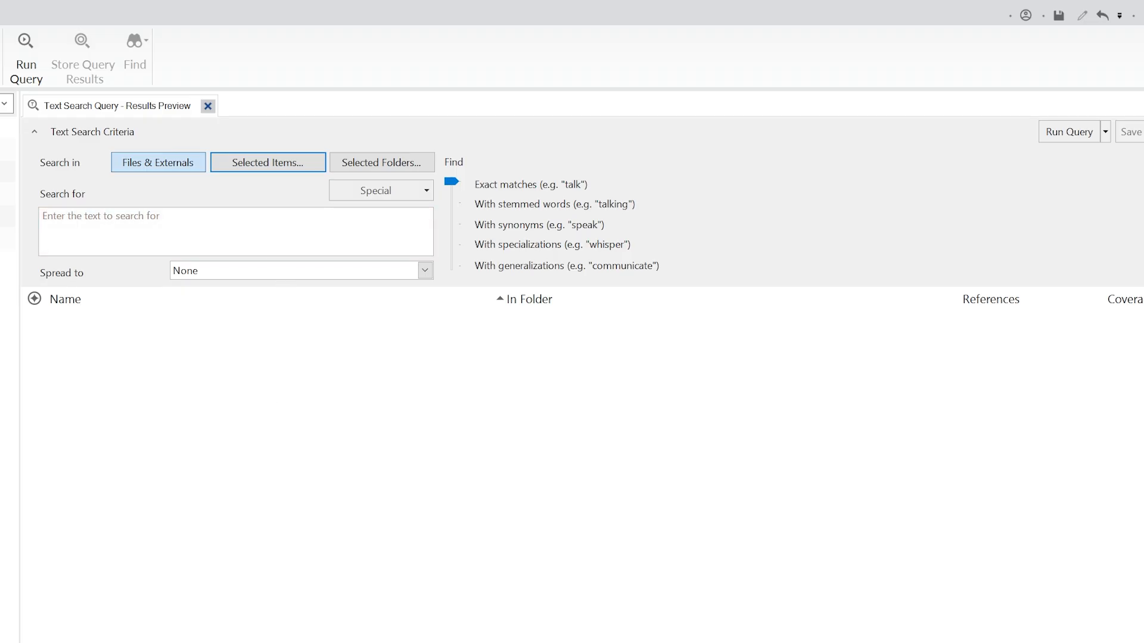
- Run the text search for "price" with stemmed words across Files & Externals
{"action": "left_click", "coordinate": [280, 235]}
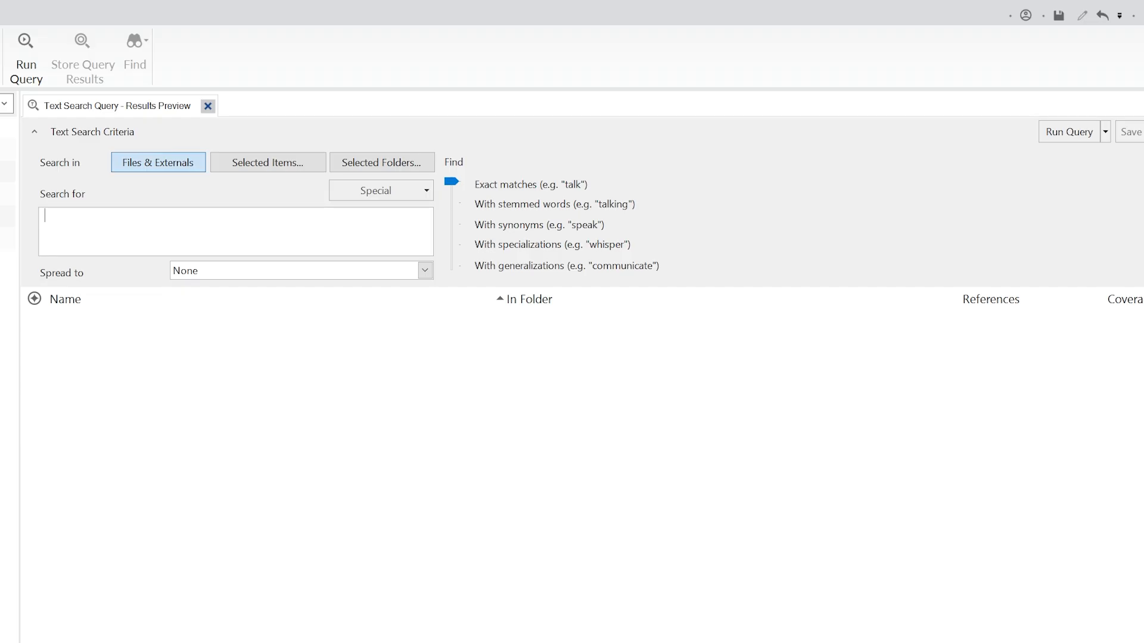
{"action": "type", "text": "price"}
{"action": "left_click", "coordinate": [452, 203]}
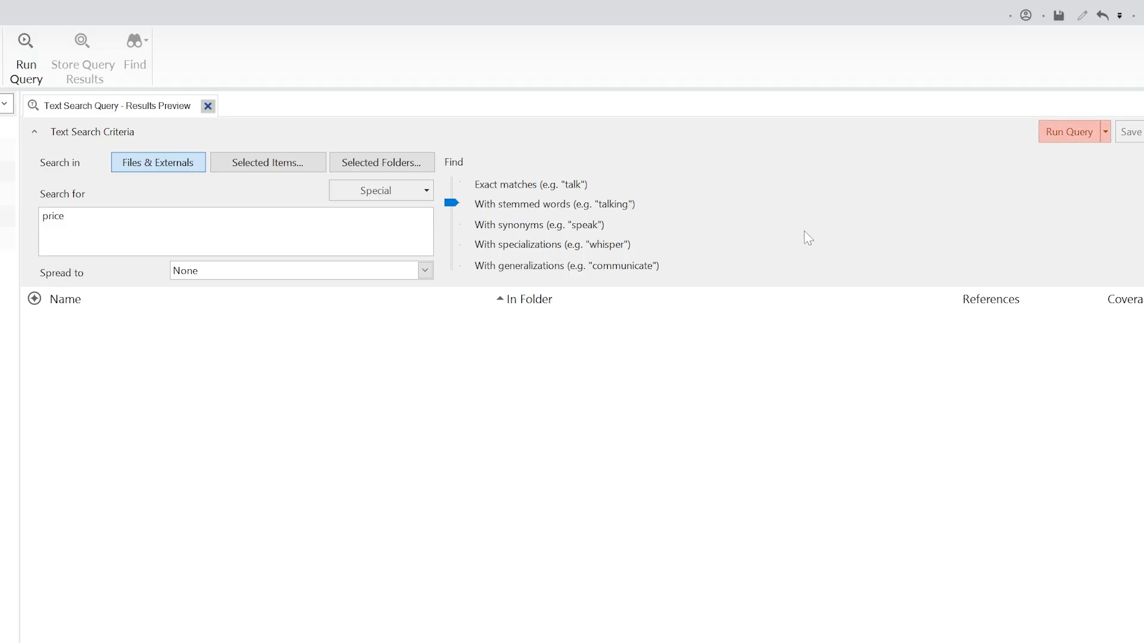
{"action": "left_click", "coordinate": [1065, 139]}
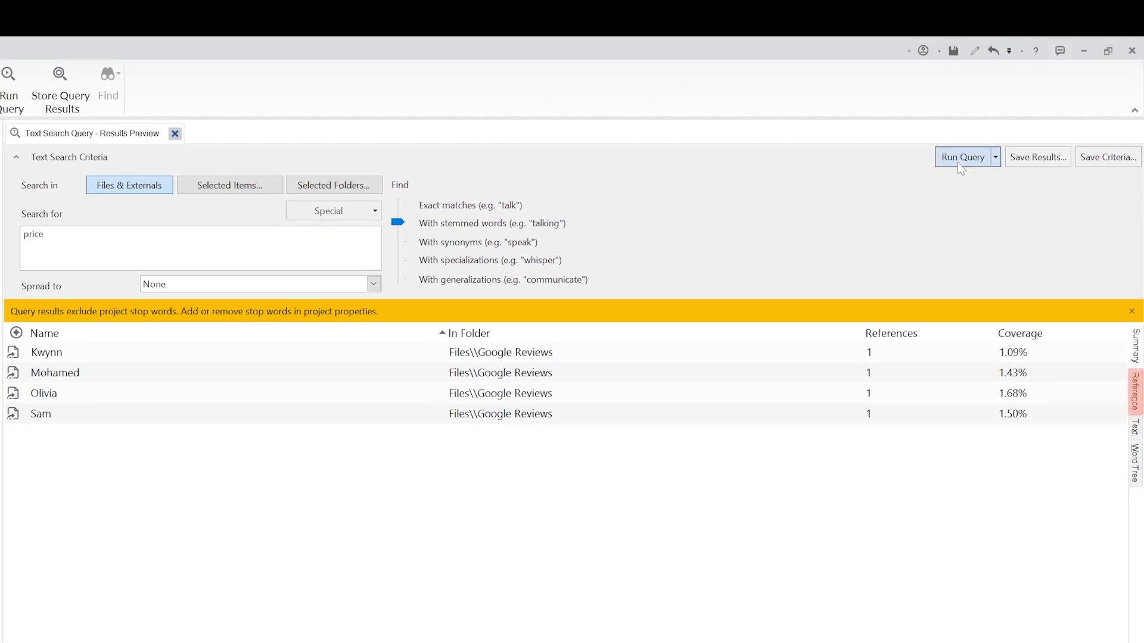
- Review the "price" search results as coded references, as text by file, and as a word tree
{"action": "left_click", "coordinate": [1135, 394]}
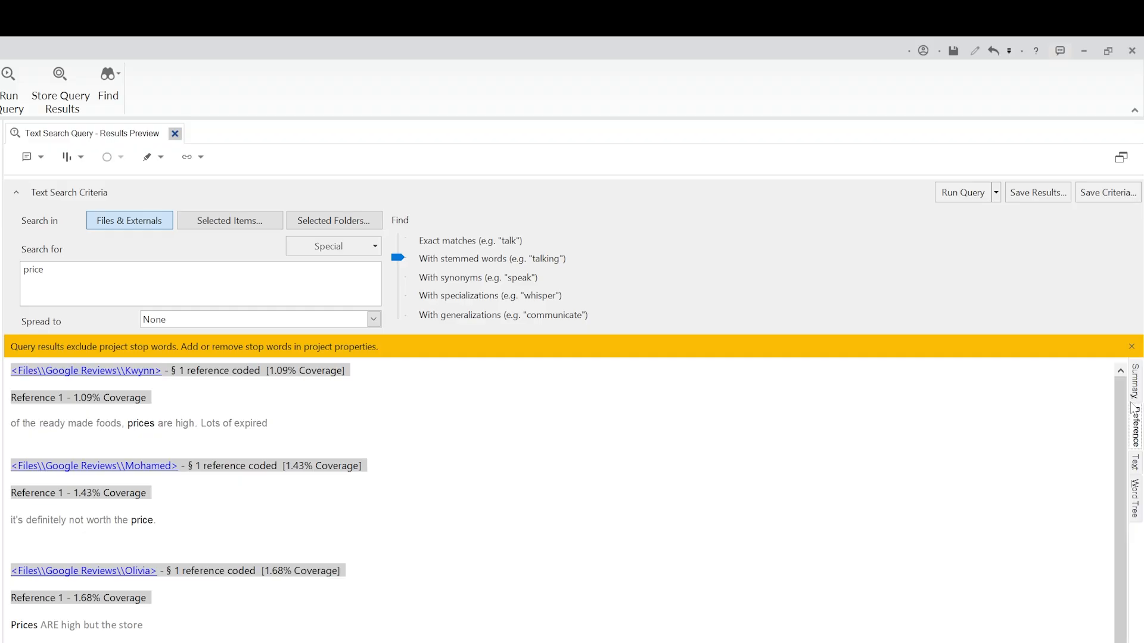
{"action": "left_click", "coordinate": [1135, 463]}
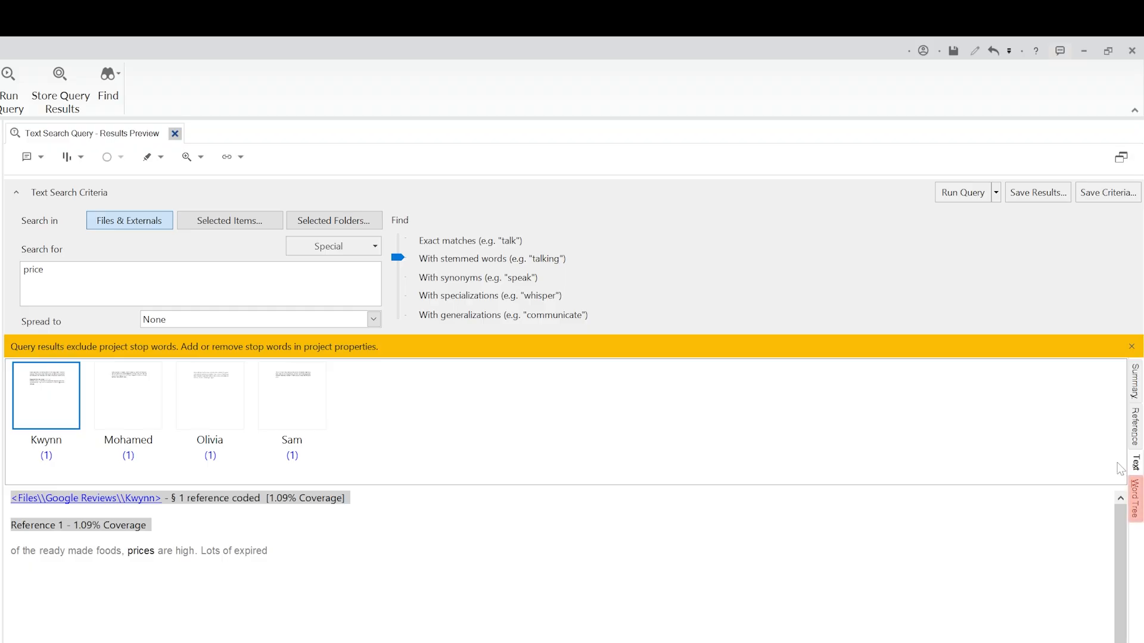
{"action": "left_click", "coordinate": [1132, 497]}
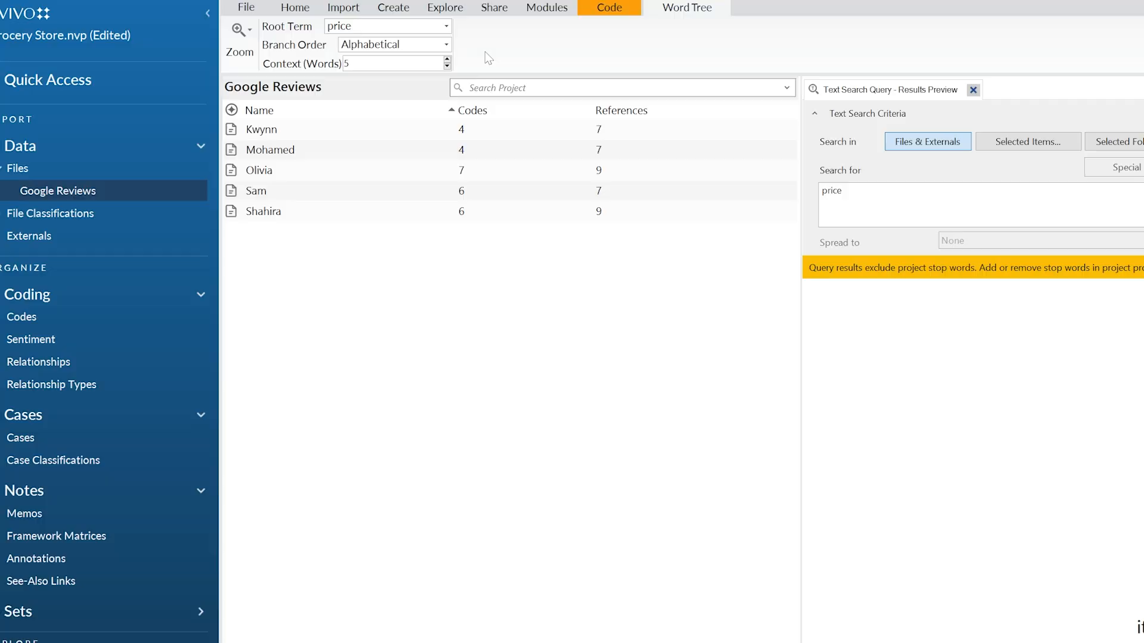
- Run a Word Frequency query across Files & Externals for the 1000 most frequent words, grouped with stemmed words
{"action": "left_click", "coordinate": [475, 22]}
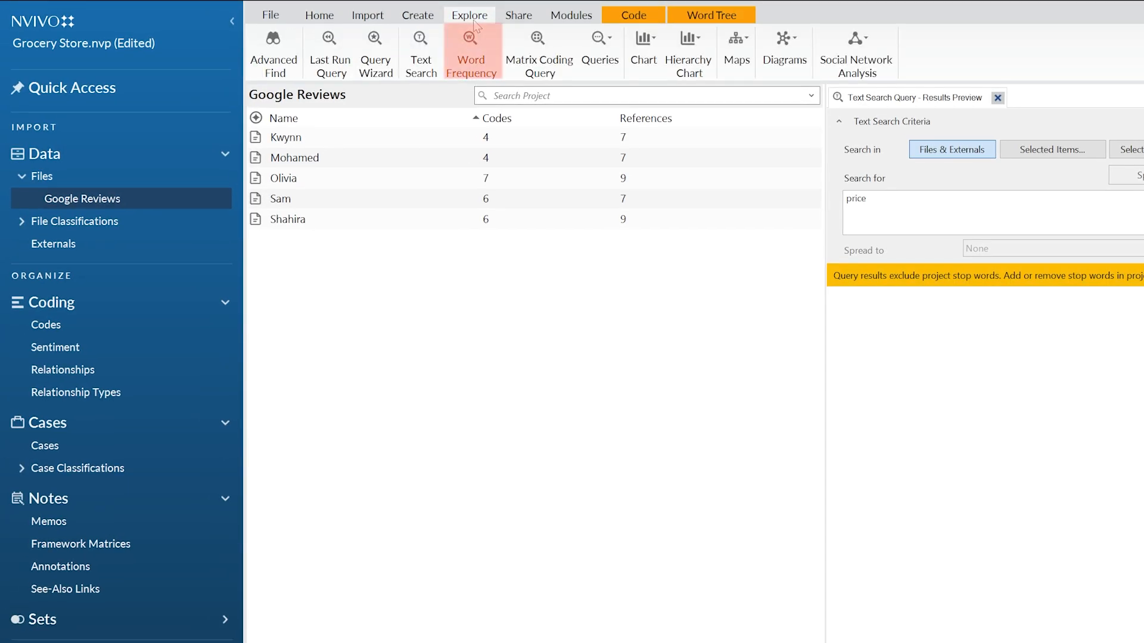
{"action": "left_click", "coordinate": [481, 51]}
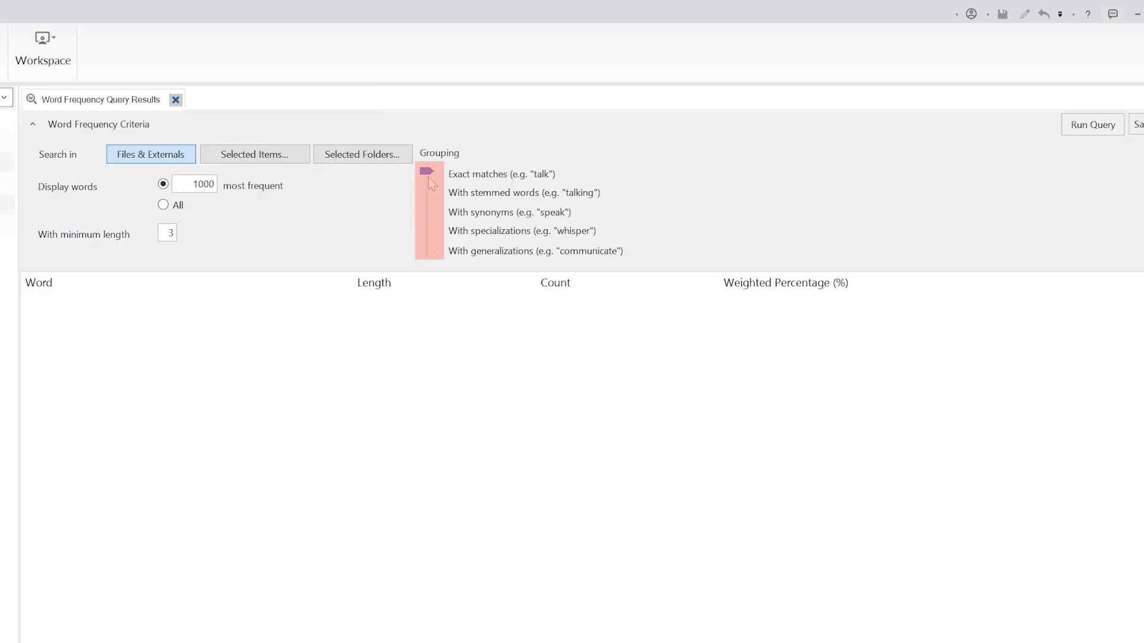
{"action": "left_click", "coordinate": [431, 192]}
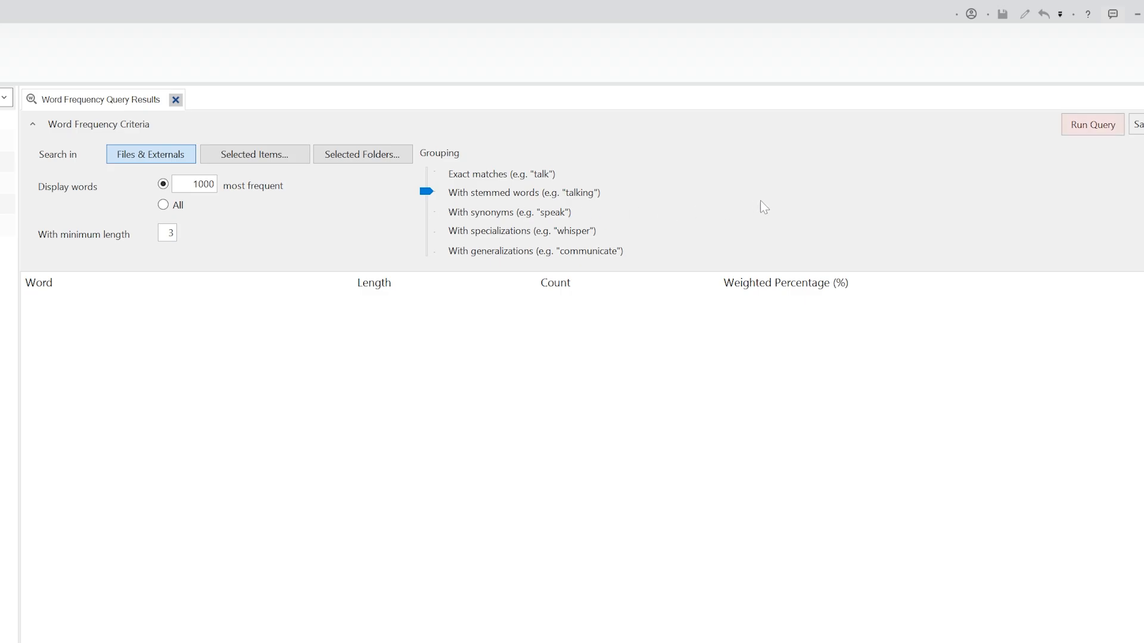
{"action": "left_click", "coordinate": [1079, 132]}
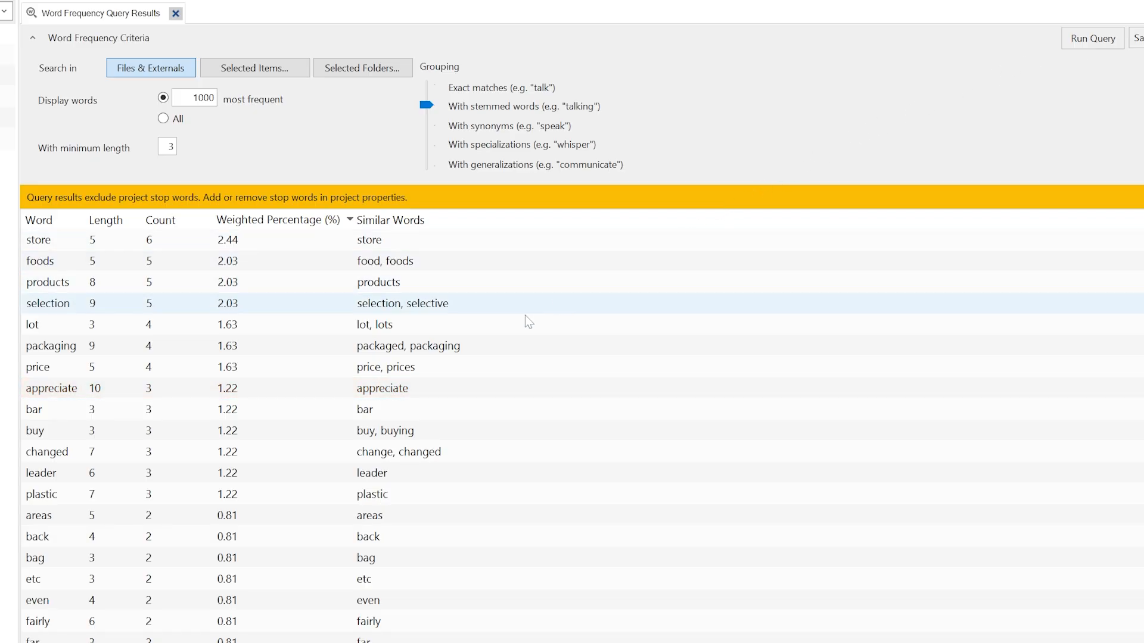
- Examine the references for the word "appreciate" and display the word frequency results as a word cloud
{"action": "left_click", "coordinate": [320, 389]}
{"action": "double_click", "coordinate": [319, 389]}
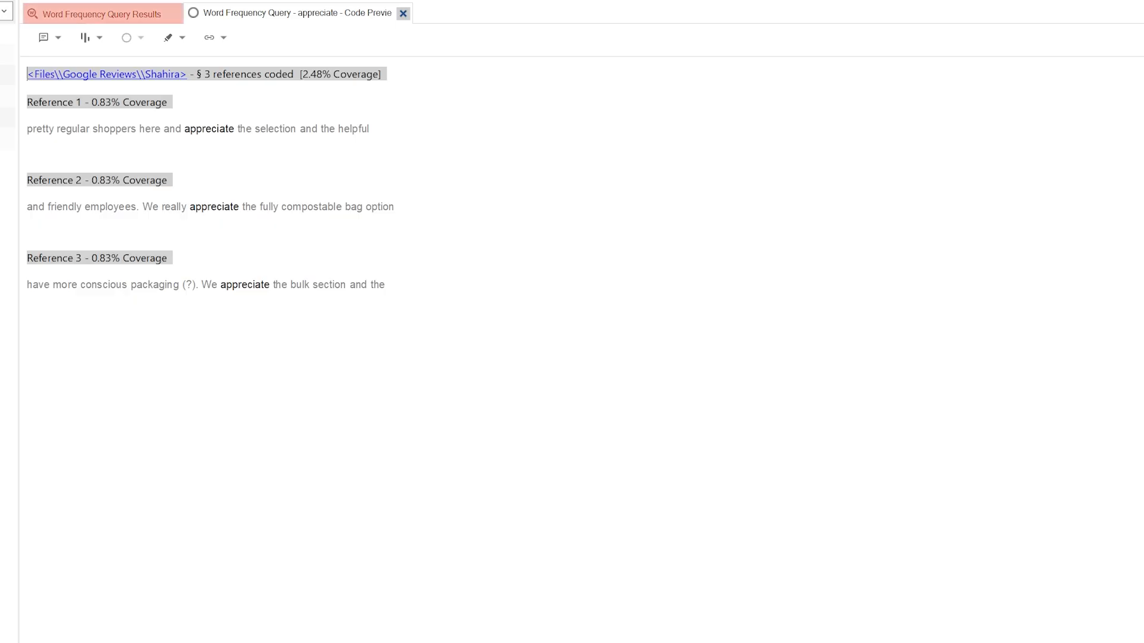
{"action": "left_click", "coordinate": [139, 17]}
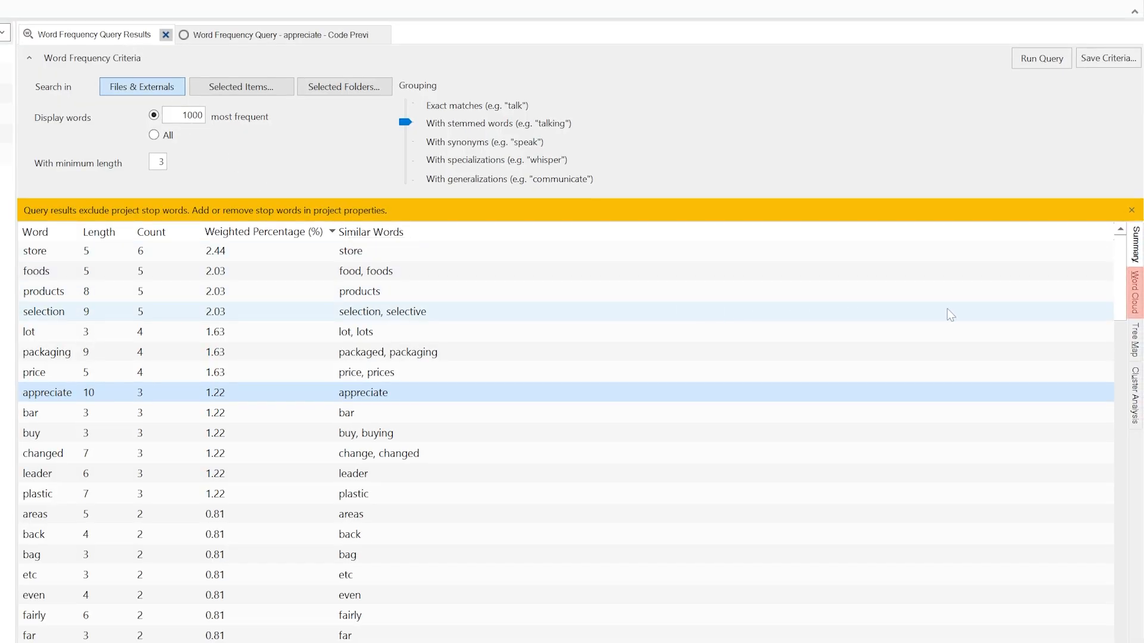
{"action": "left_click", "coordinate": [1135, 295]}
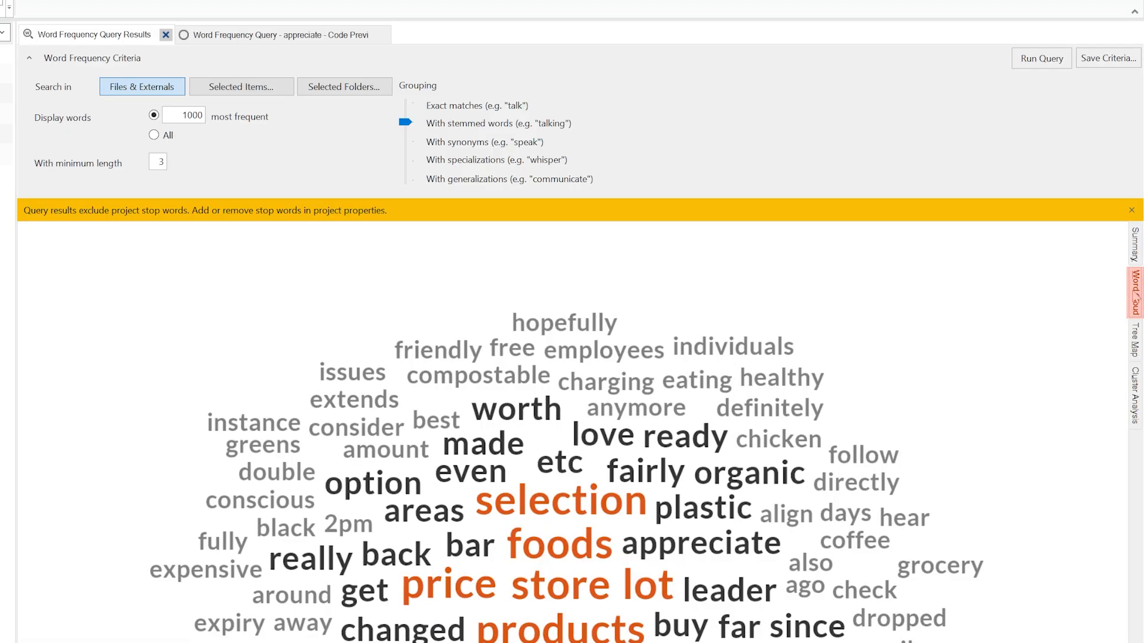